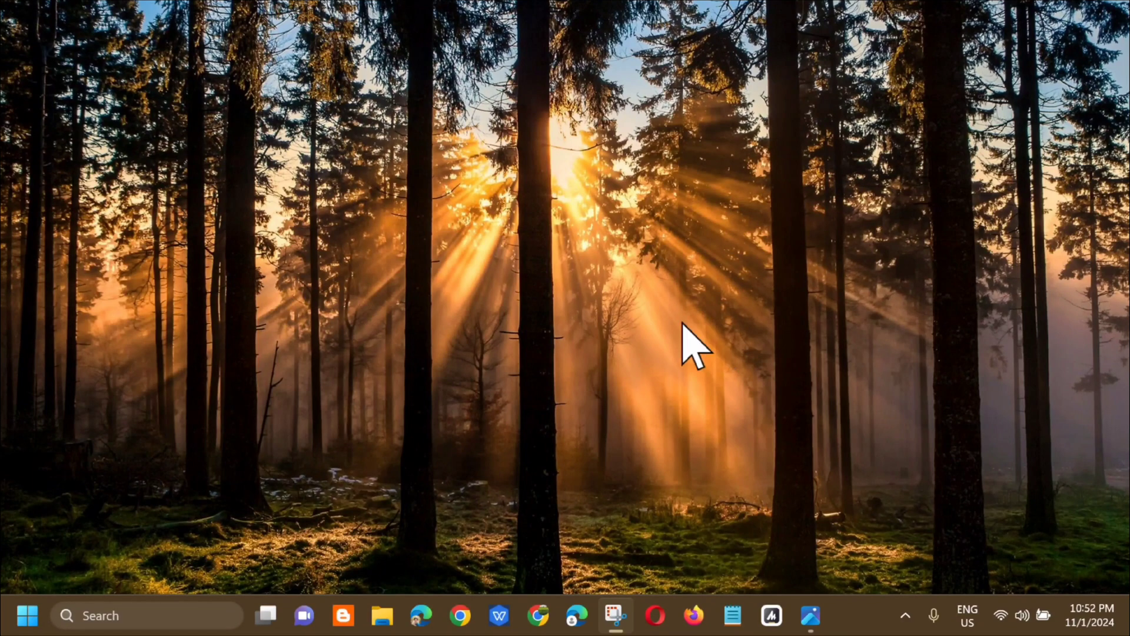
# Search 'trouble' from Start, open Troubleshoot settings, and show the other troubleshooters.
pyautogui.click(27, 616)
pyautogui.click(206, 84)
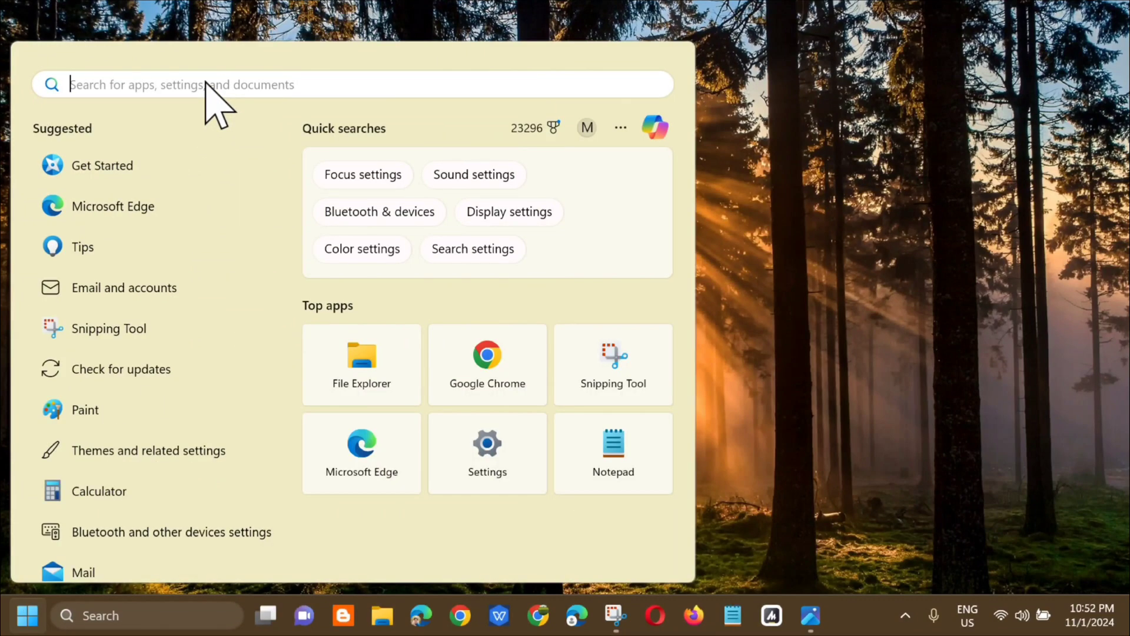
pyautogui.write('trouble')
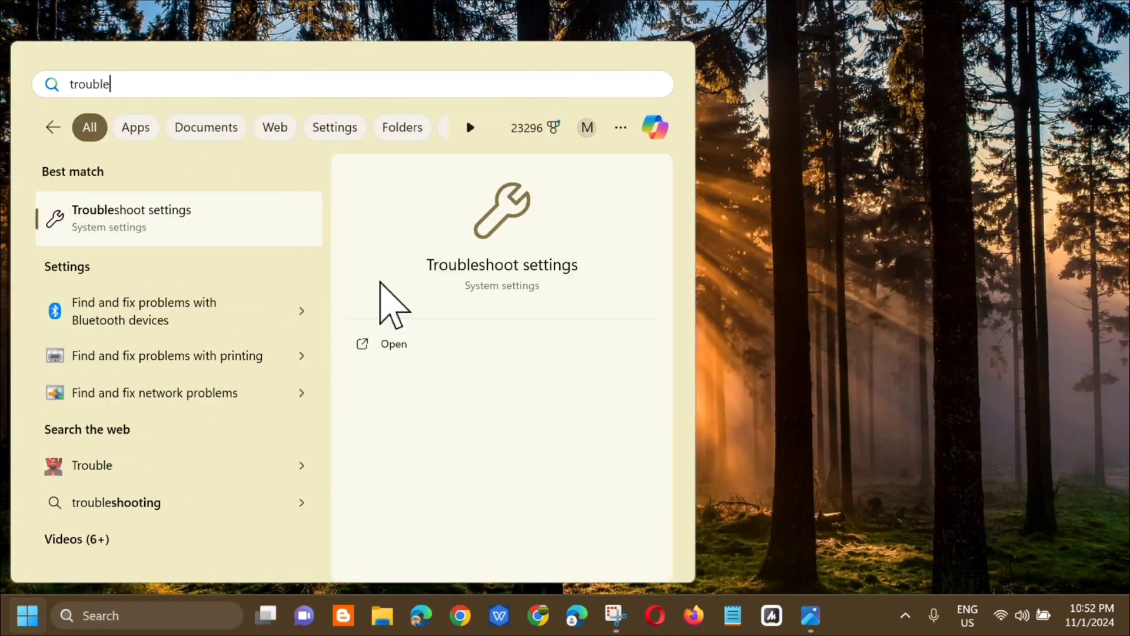
pyautogui.click(395, 346)
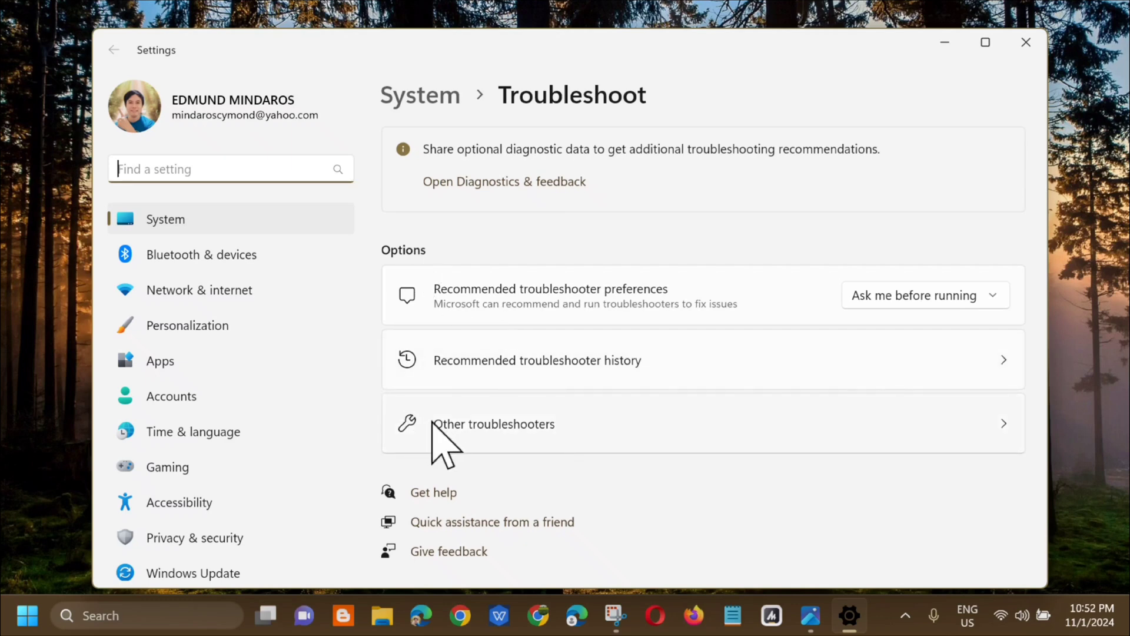
pyautogui.click(508, 428)
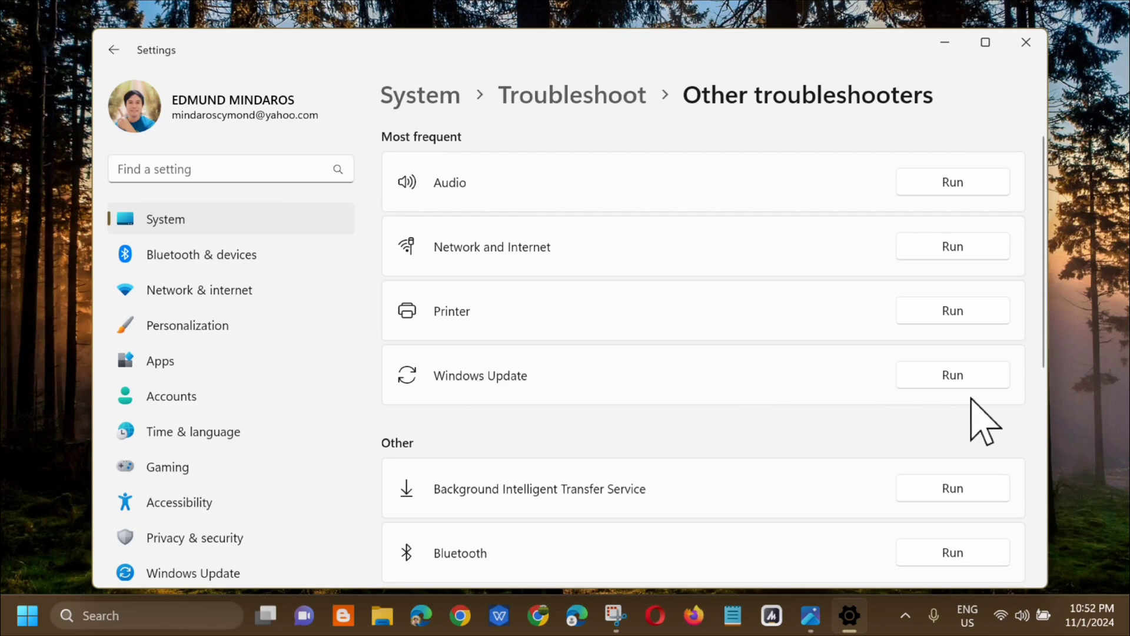
# Run the Windows Update troubleshooter, dismiss its report, and close Settings.
pyautogui.click(953, 375)
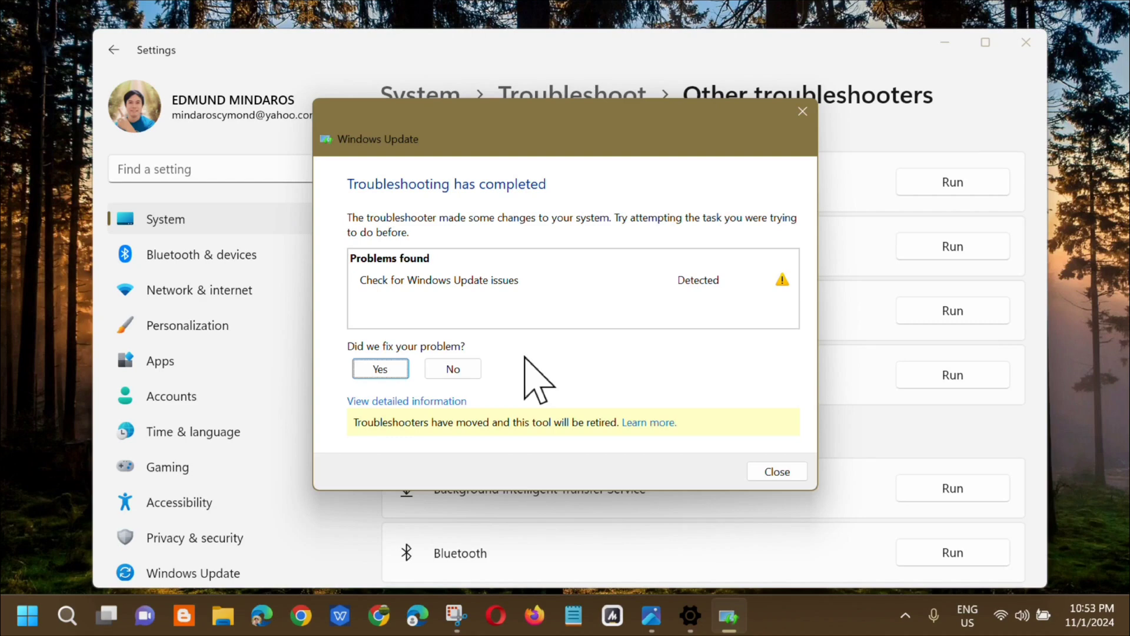
pyautogui.click(777, 471)
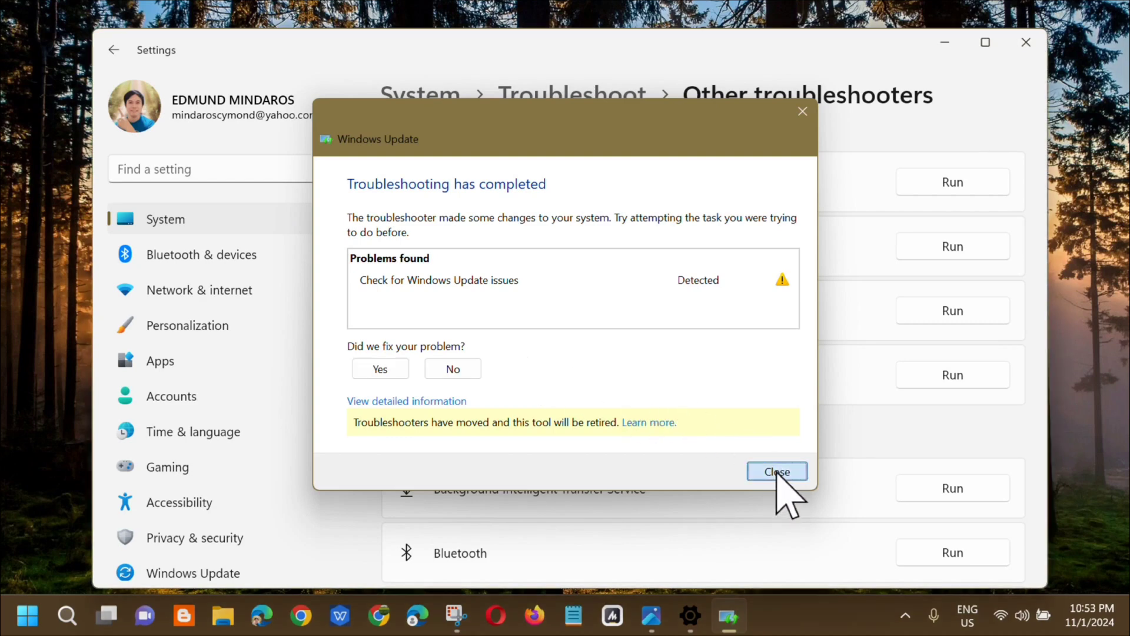
pyautogui.click(1026, 42)
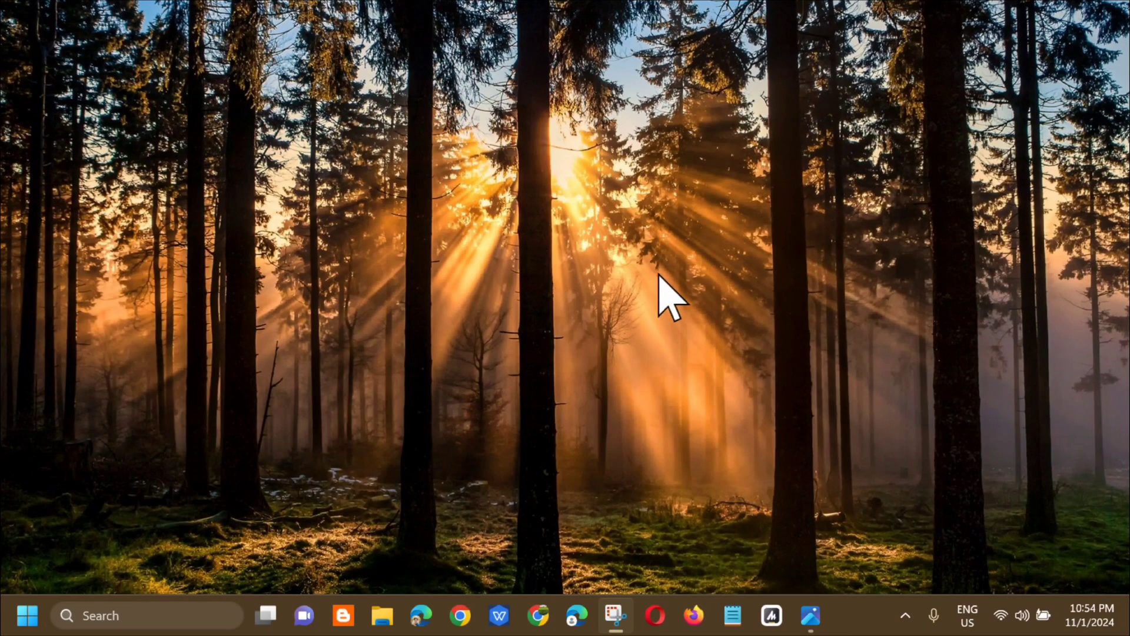
# Launch Device Manager from the Start quick links and open Realtek(R) Audio properties.
pyautogui.rightClick(26, 613)
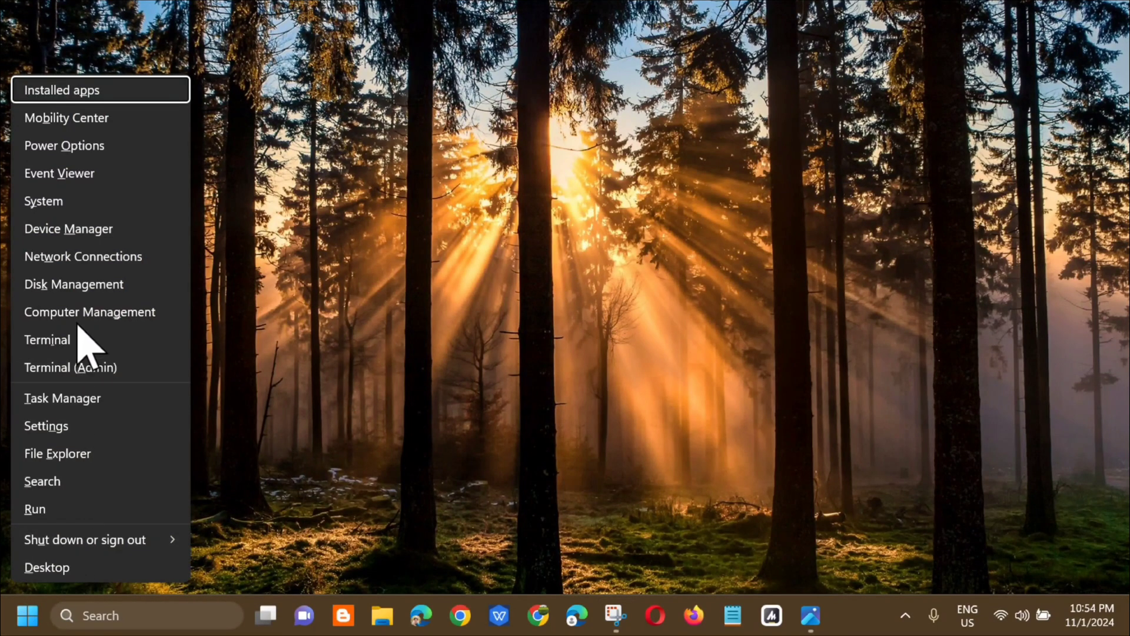
pyautogui.click(70, 230)
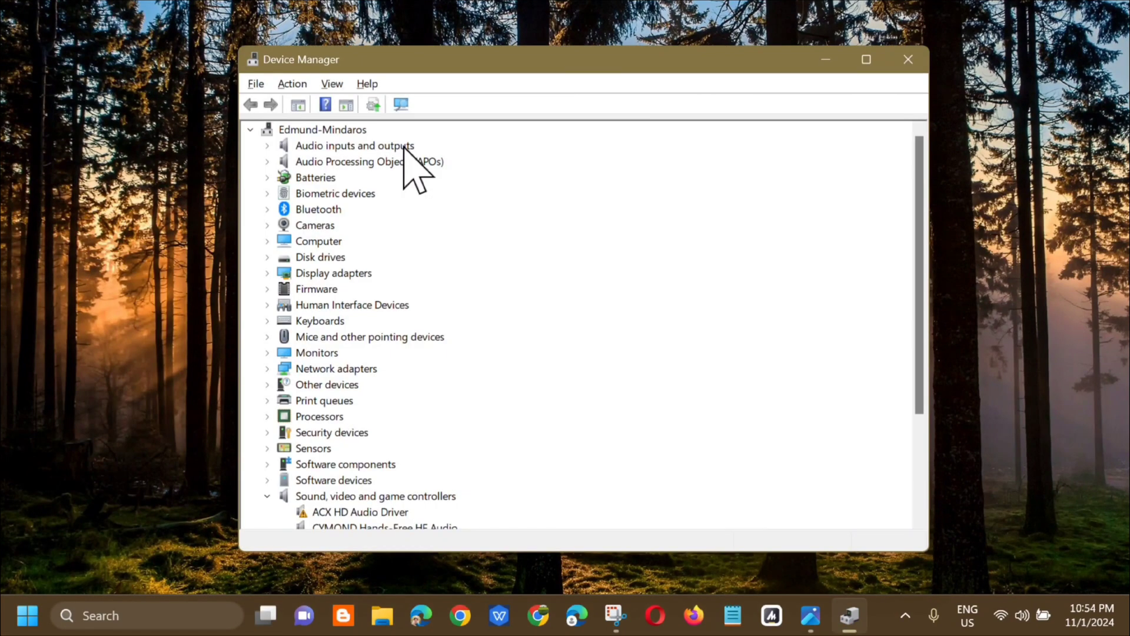
pyautogui.scroll(-3, 386, 218)
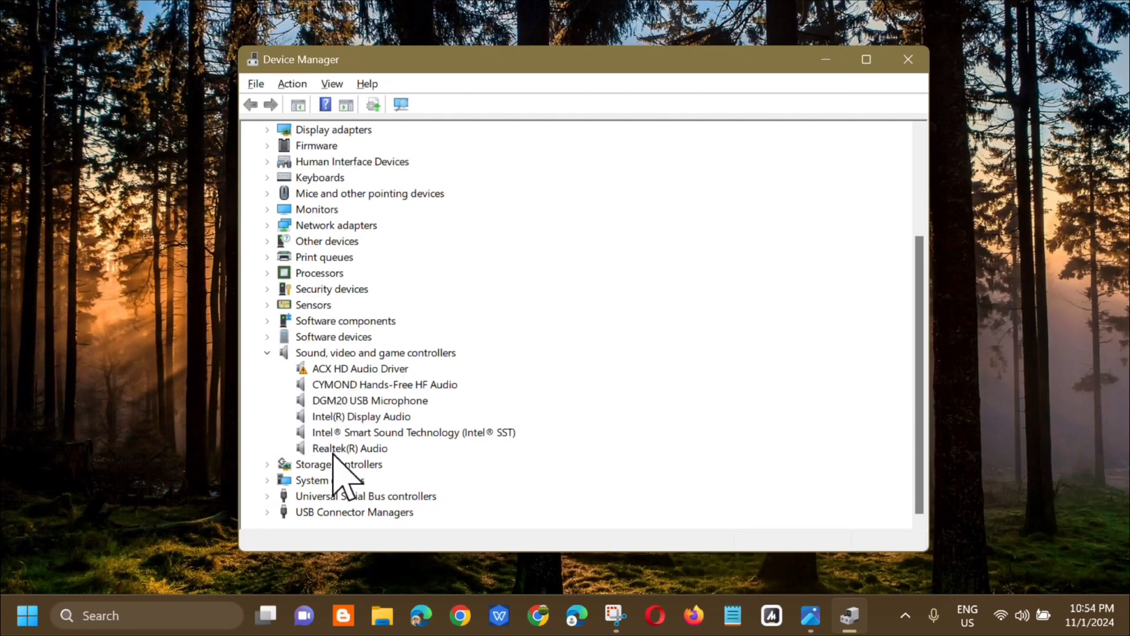
pyautogui.click(384, 449)
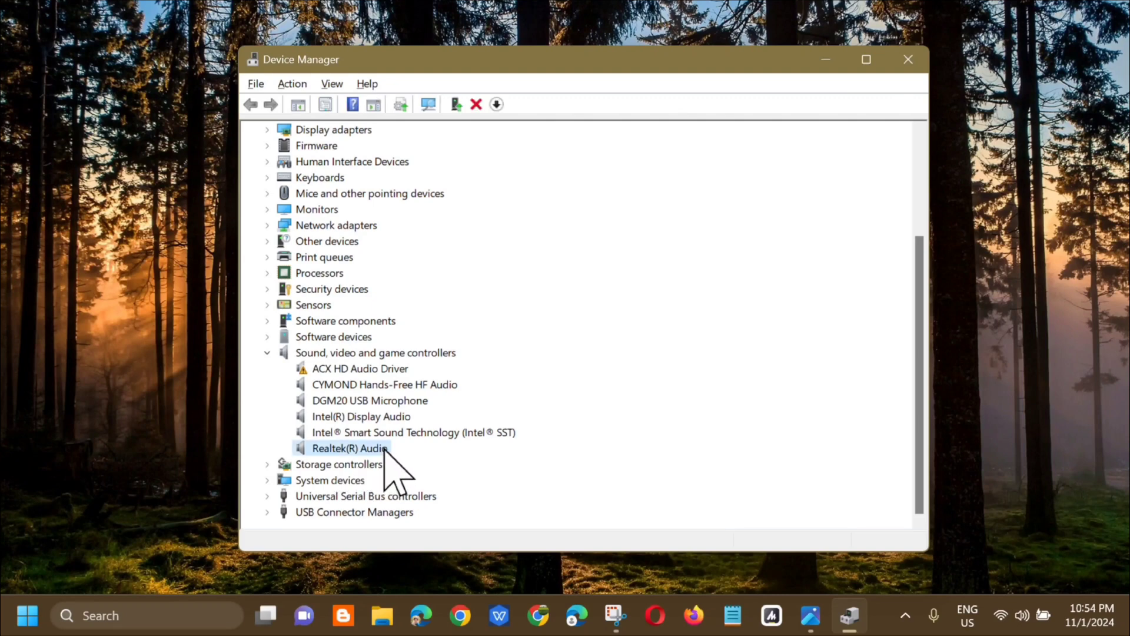
pyautogui.rightClick(385, 449)
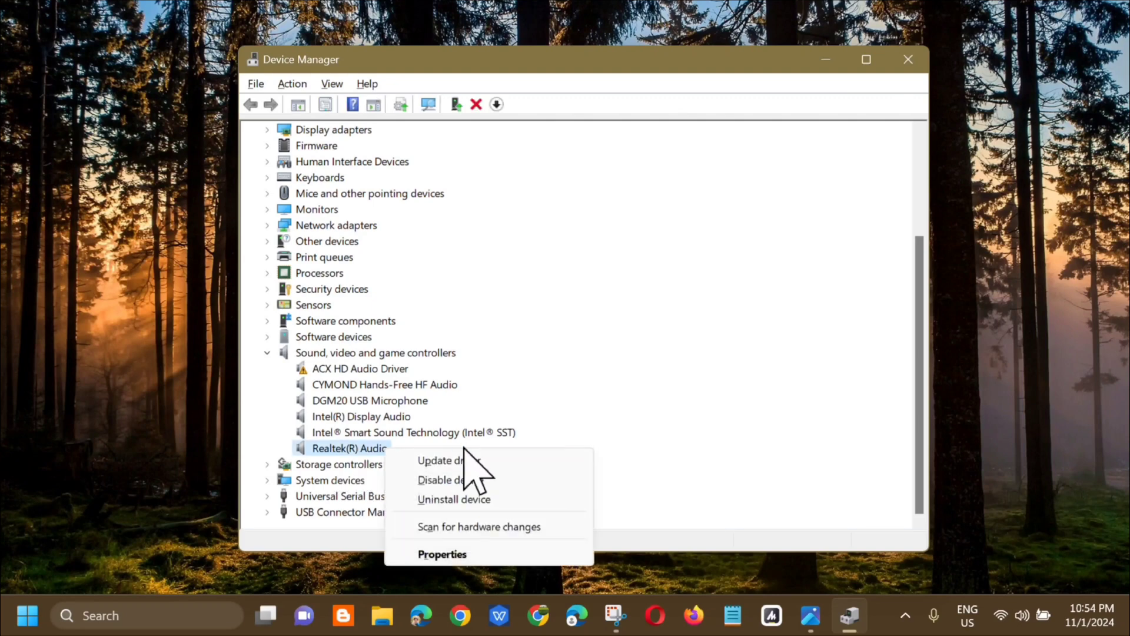
pyautogui.click(443, 554)
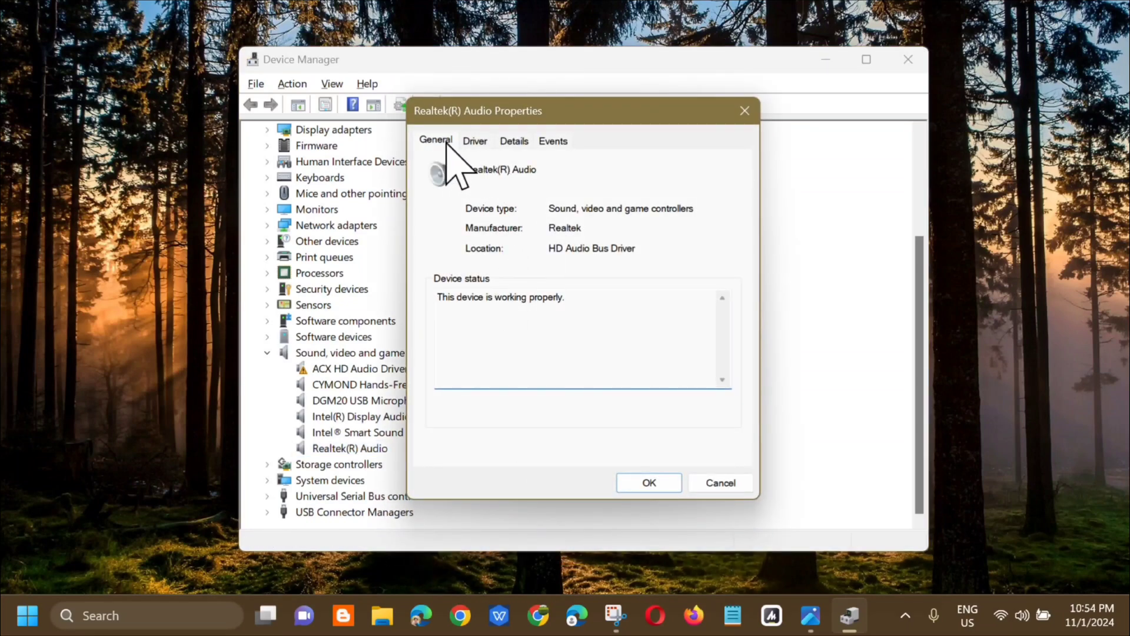
# Review the Realtek(R) Audio driver version 6.0.9180.1, then close the dialog and Device Manager.
pyautogui.click(477, 141)
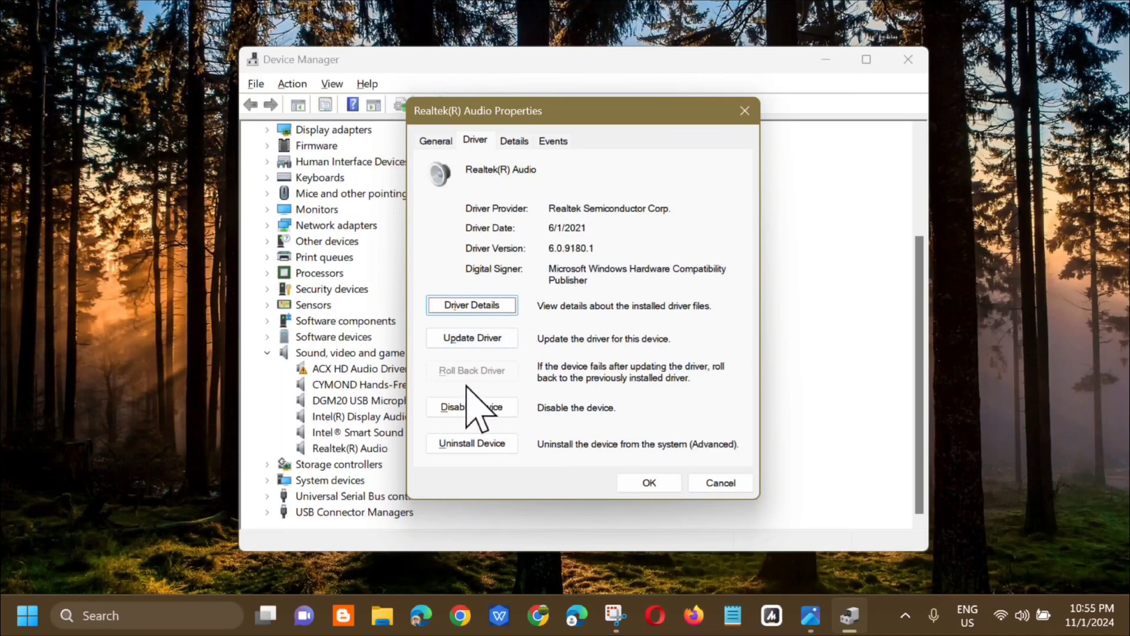
pyautogui.click(639, 481)
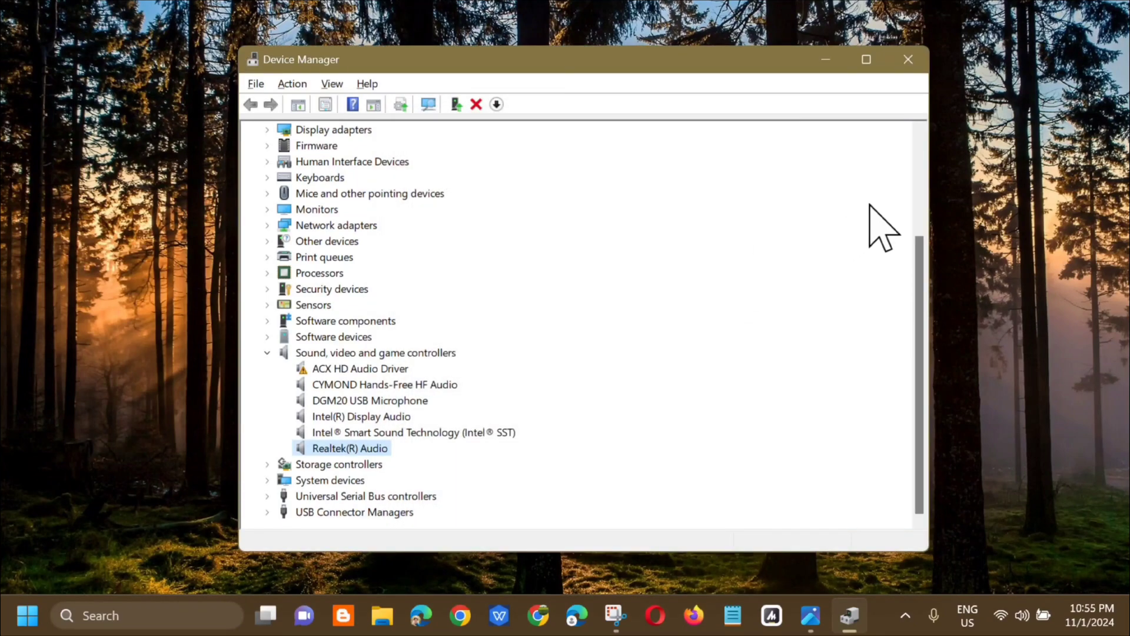
pyautogui.click(909, 59)
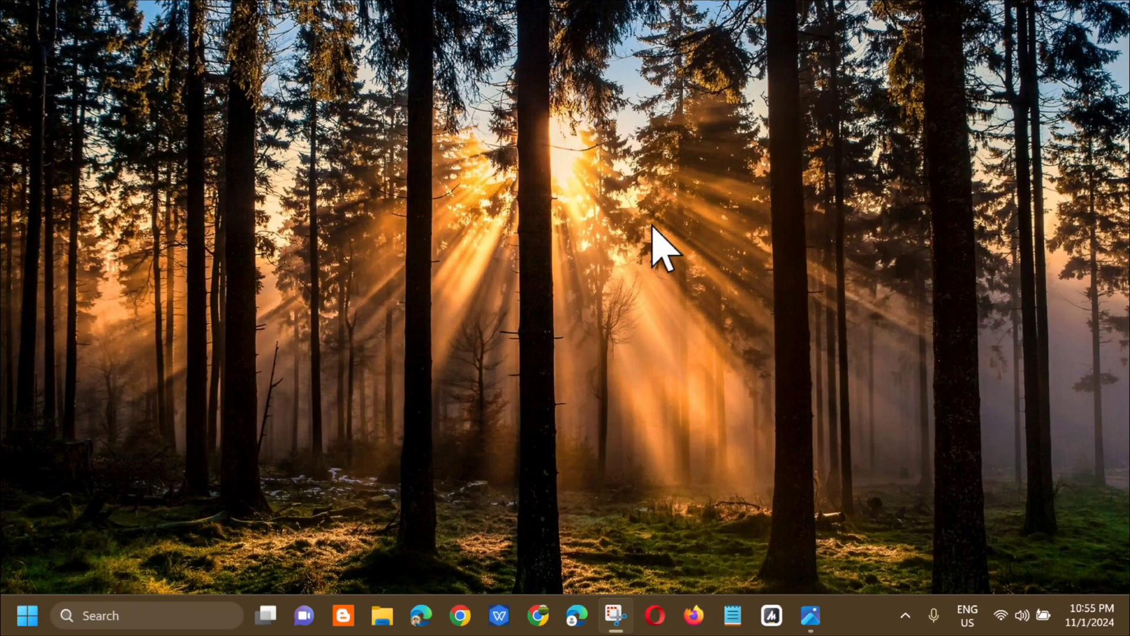
# Search 'disk cleanup' from the Start menu and launch Disk Cleanup.
pyautogui.click(25, 612)
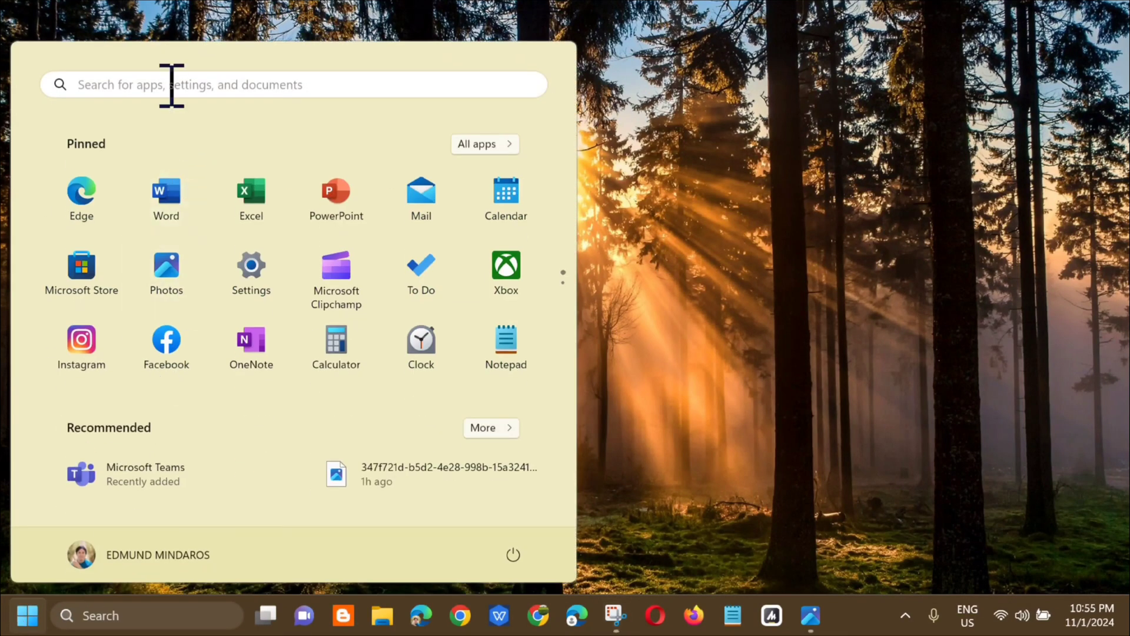
pyautogui.click(171, 85)
pyautogui.write('disk cleanup')
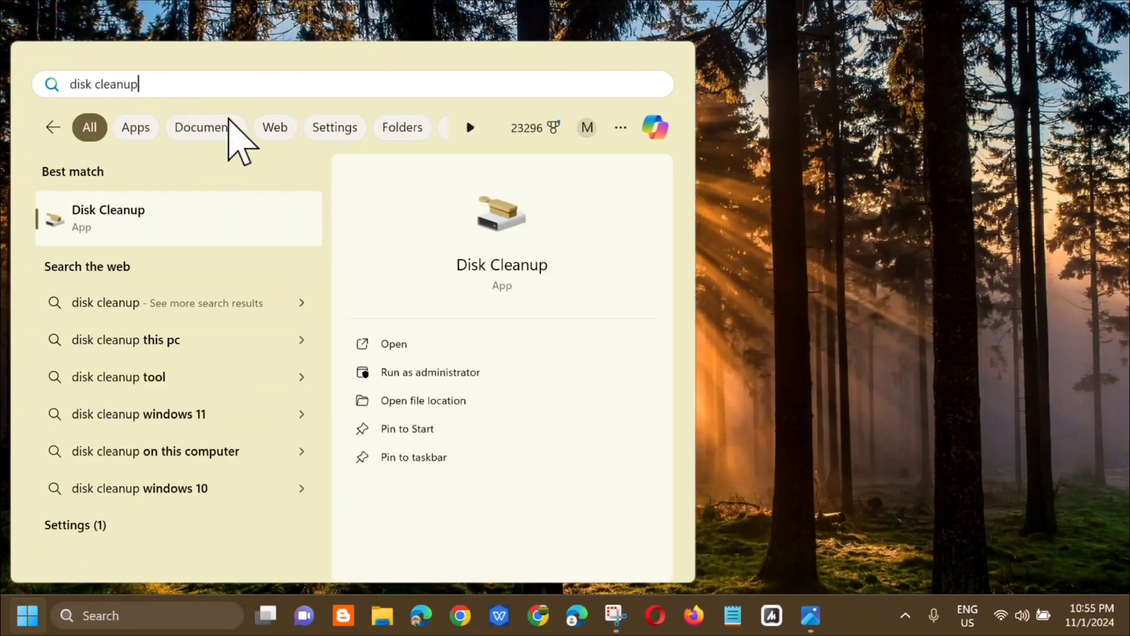
pyautogui.click(394, 345)
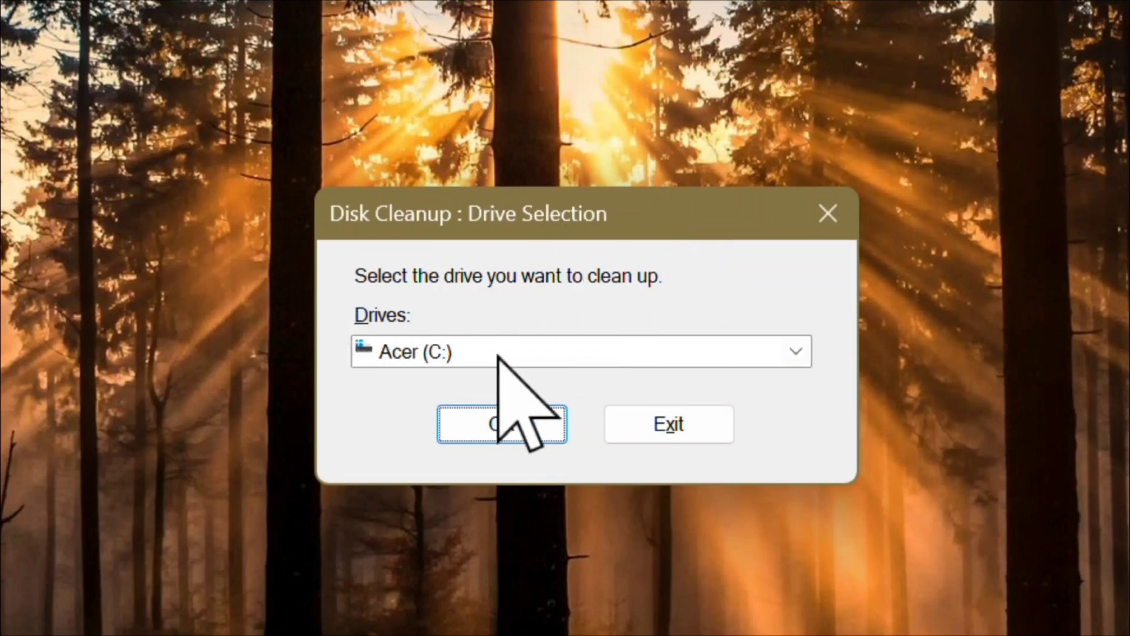
# Select the Acer (C:) drive for Disk Cleanup and confirm.
pyautogui.click(793, 360)
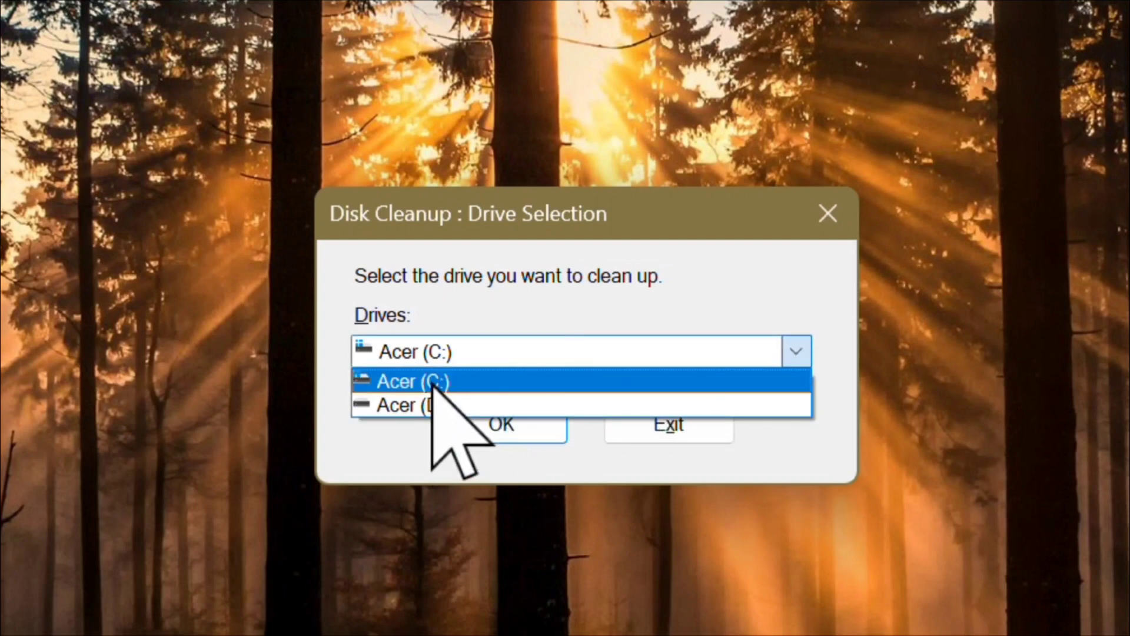
pyautogui.click(433, 382)
pyautogui.click(505, 425)
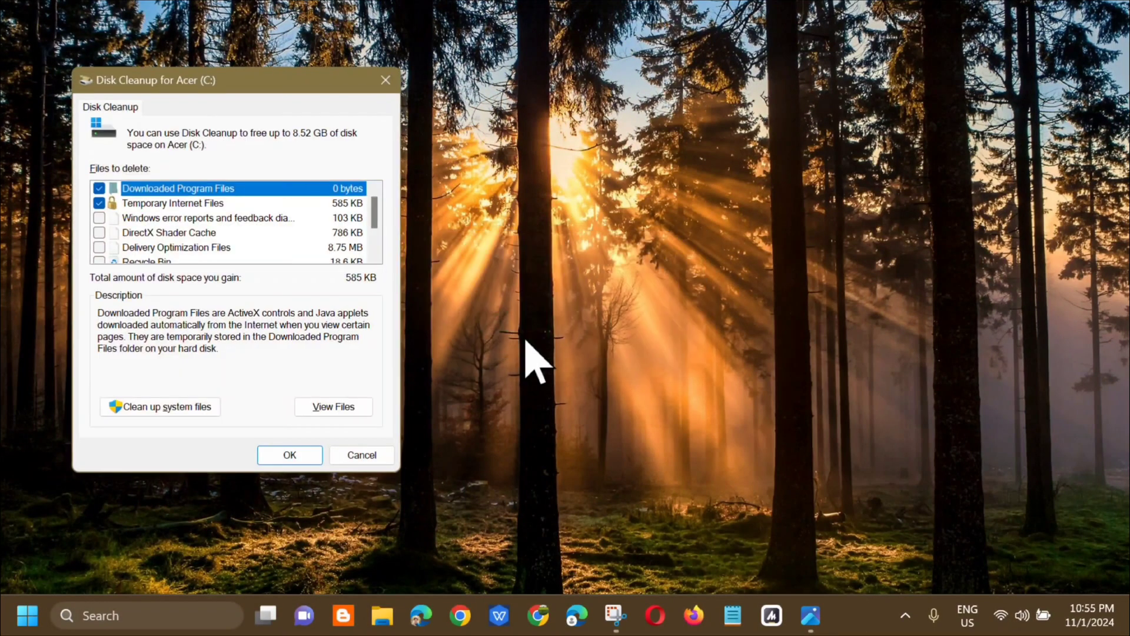
# Uncheck Temporary Internet Files and permanently delete the remaining selected files.
pyautogui.moveTo(204, 78); pyautogui.dragTo(557, 75)
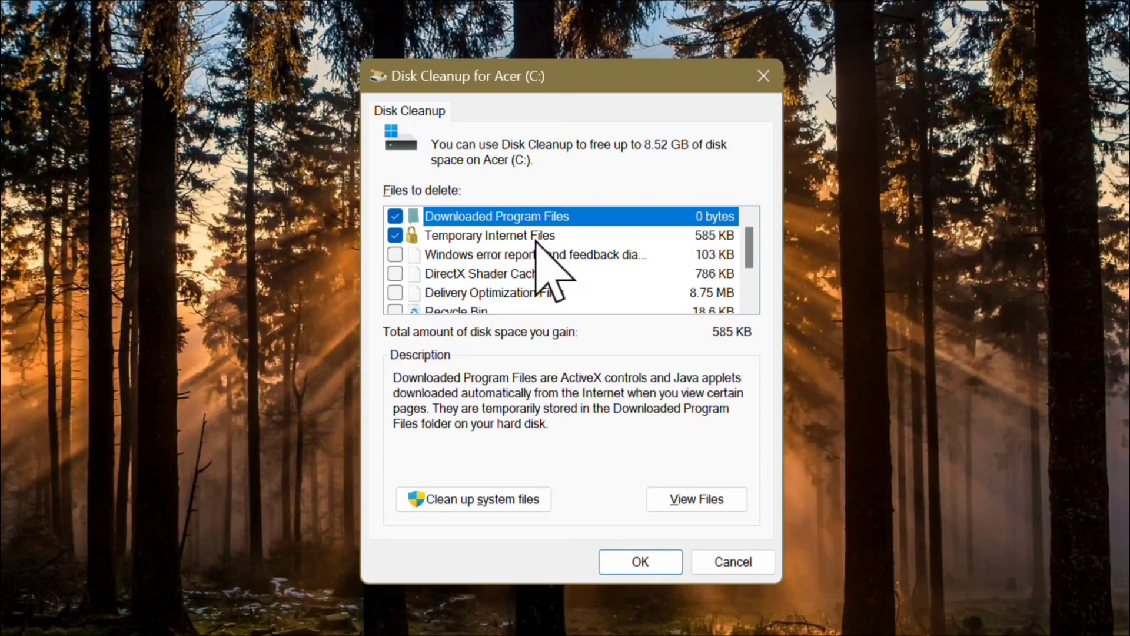
pyautogui.click(394, 236)
pyautogui.scroll(-1, 498, 250)
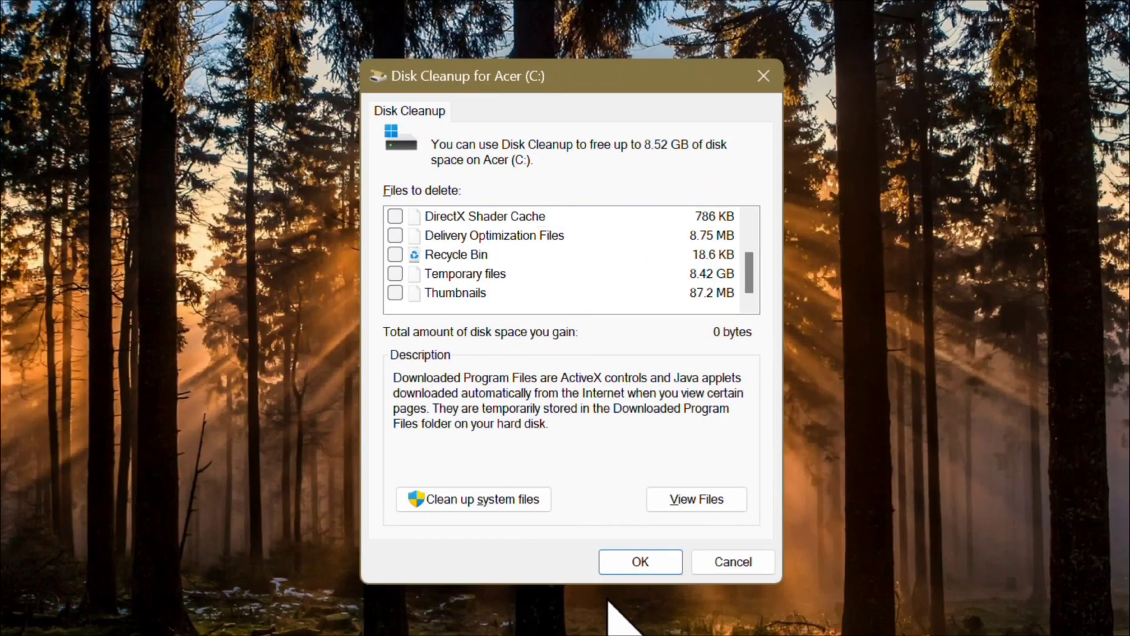
pyautogui.click(643, 561)
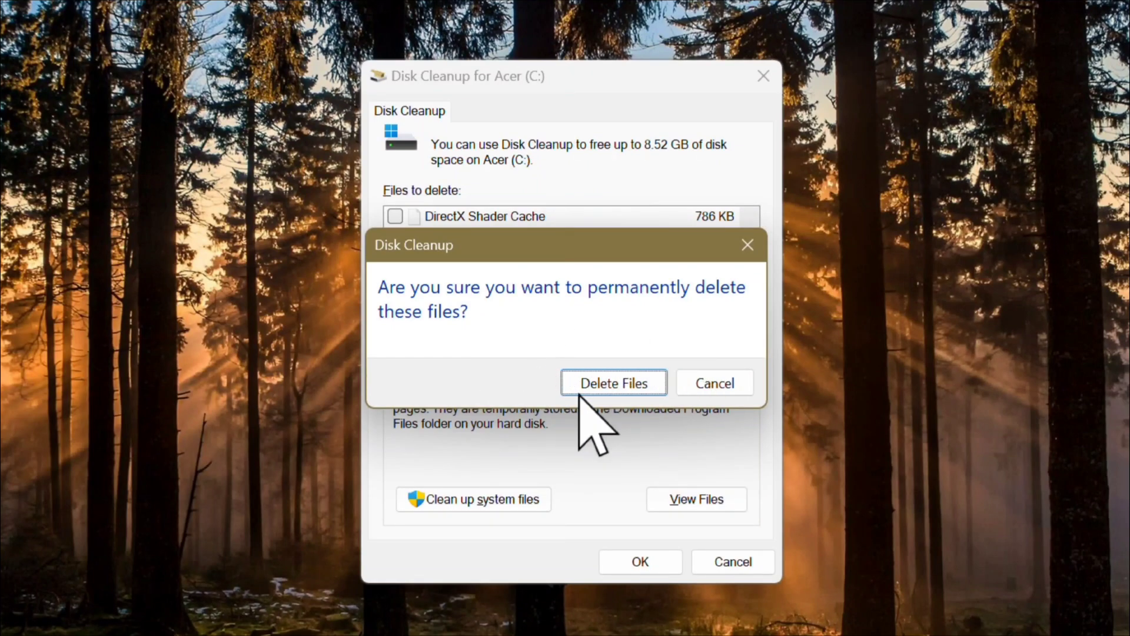
pyautogui.click(612, 383)
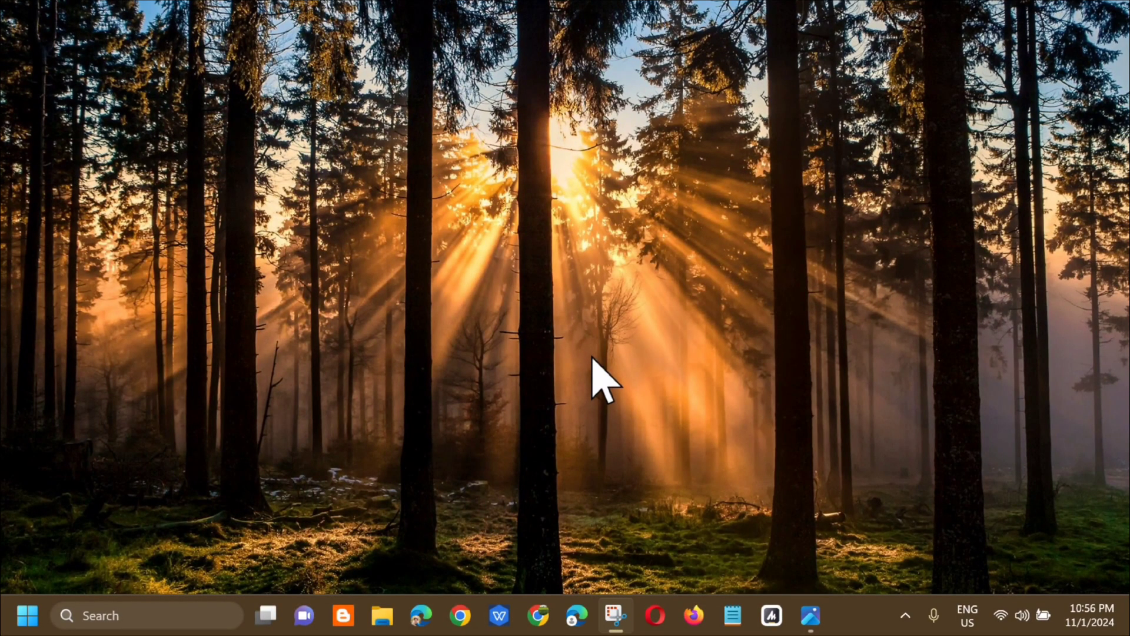
# Restart the PC using the power button in the Start menu.
pyautogui.click(27, 616)
pyautogui.click(512, 556)
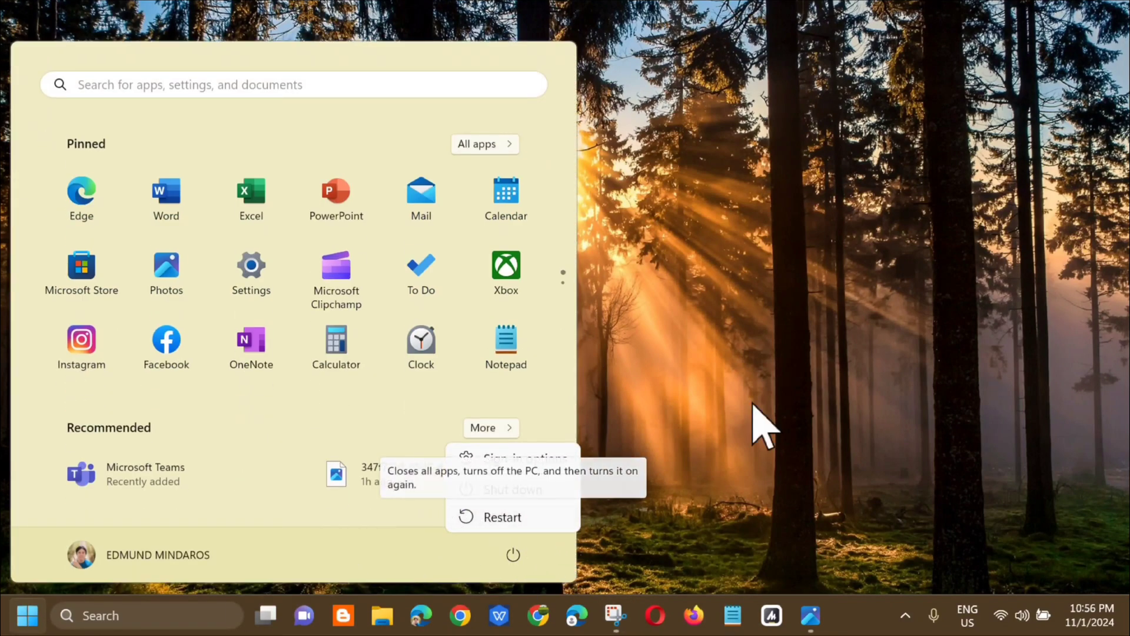
pyautogui.click(802, 324)
pyautogui.click(783, 306)
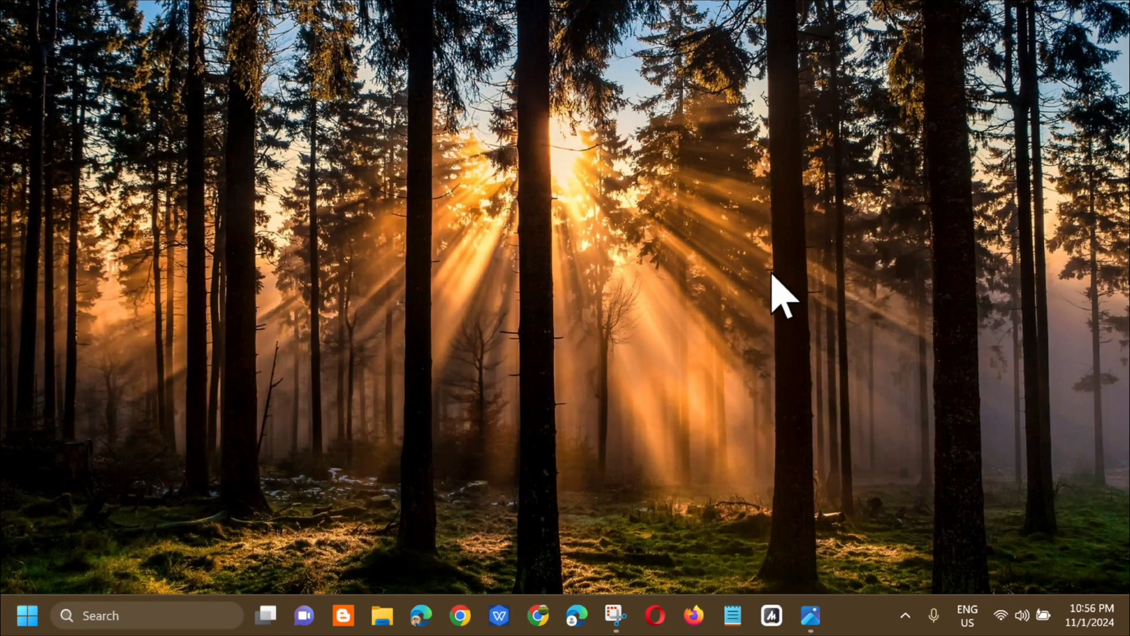